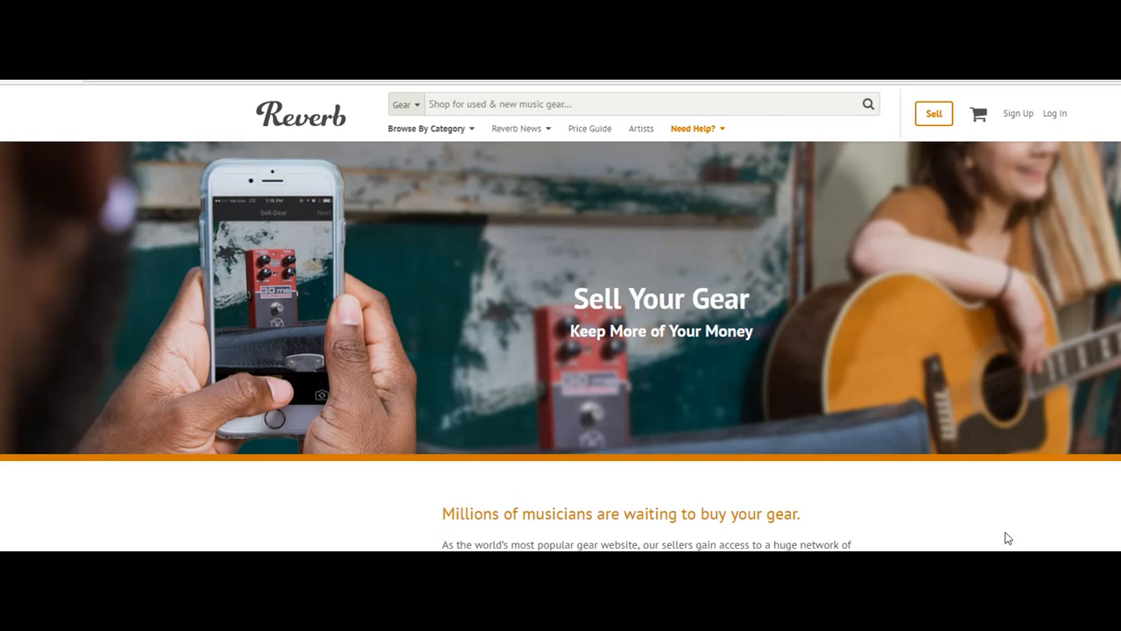
pyautogui.scroll(-2, 1005, 539)
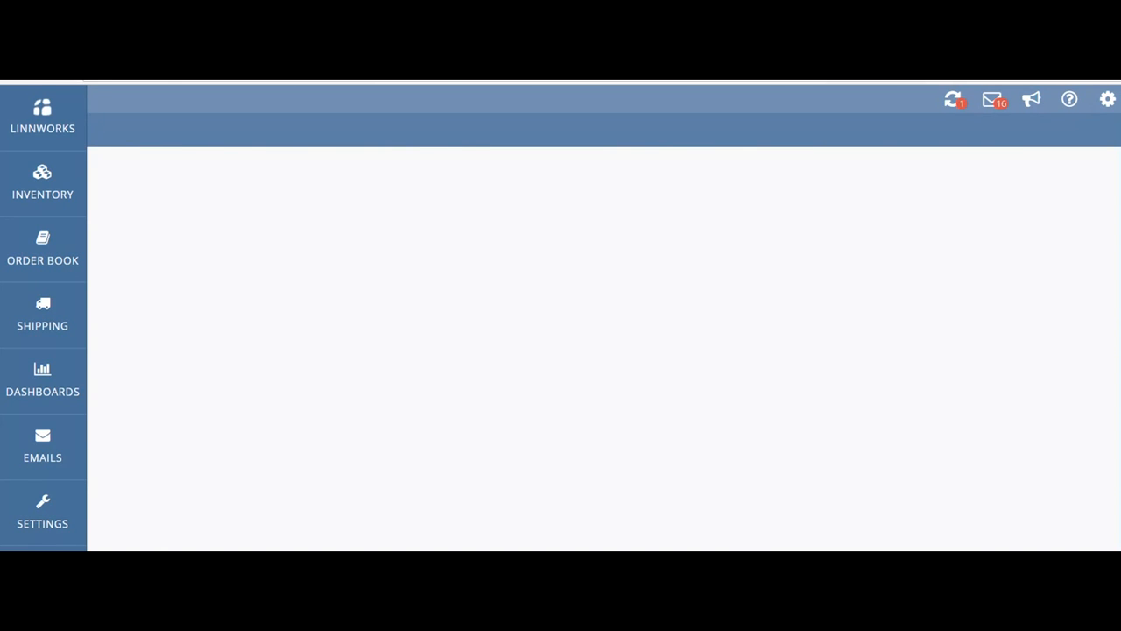
# Switch to Linnworks and open the Channel Integration settings
pyautogui.click(28, 520)
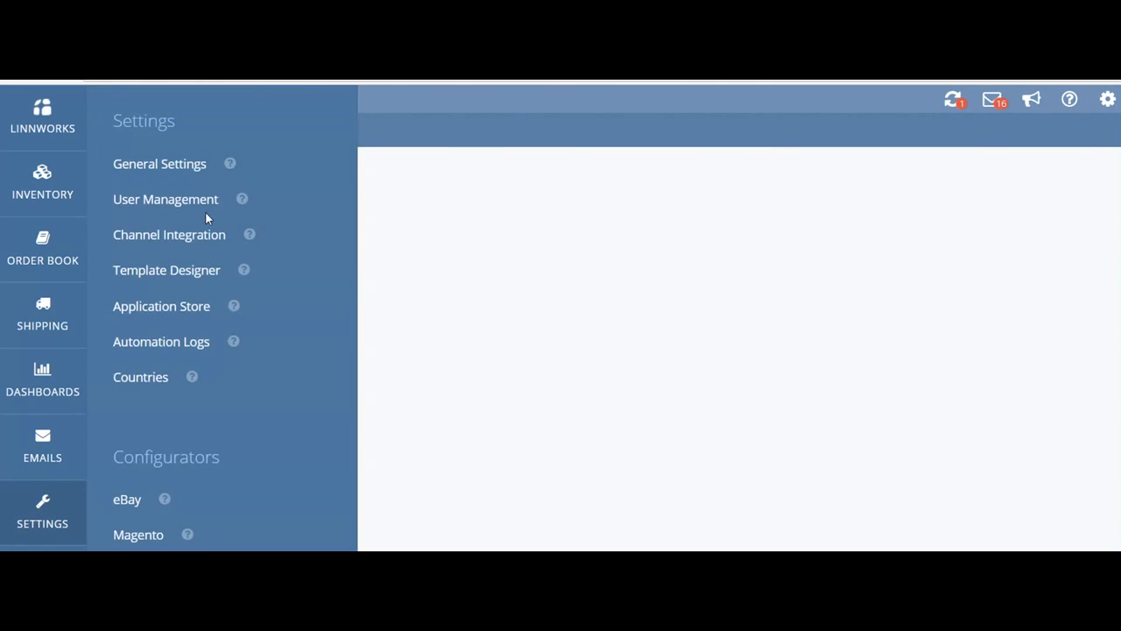
pyautogui.click(181, 240)
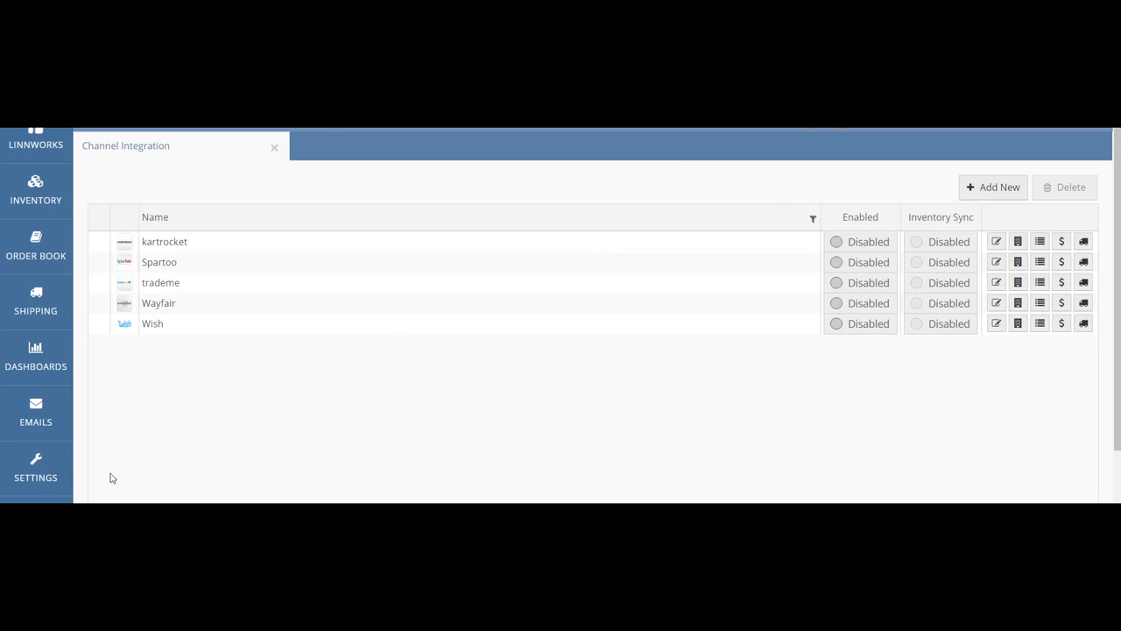
pyautogui.click(53, 477)
pyautogui.click(169, 236)
# Start integrating Reverb.com as a new channel and accept the third-party integrations disclaimer
pyautogui.click(996, 188)
pyautogui.scroll(-3, 577, 293)
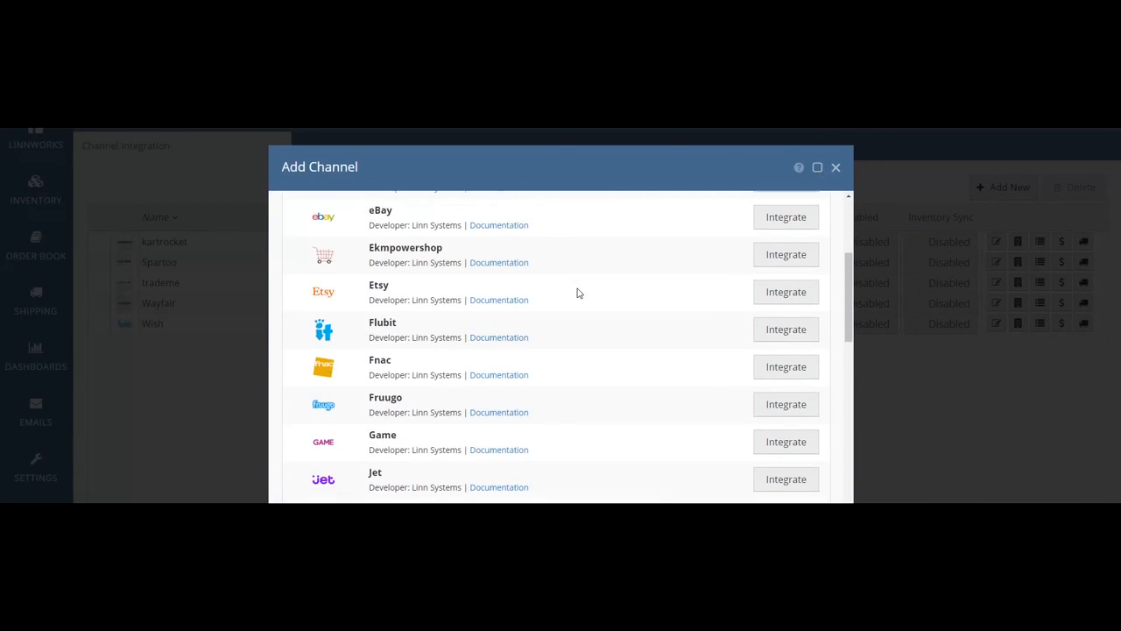
pyautogui.scroll(-5, 578, 292)
pyautogui.scroll(-5, 580, 292)
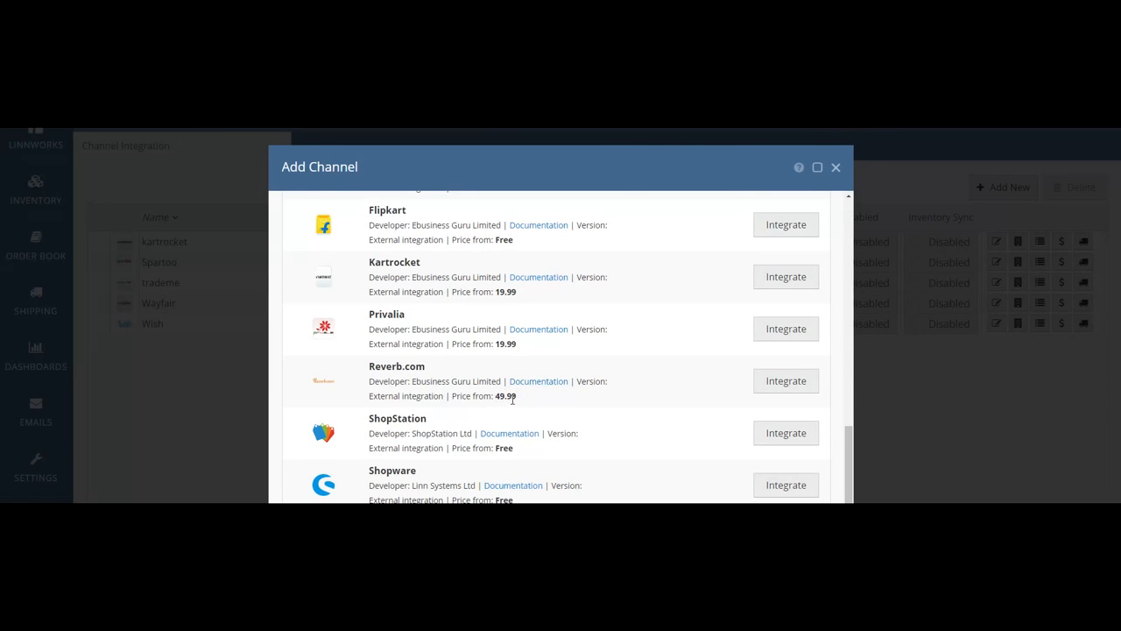
pyautogui.click(784, 383)
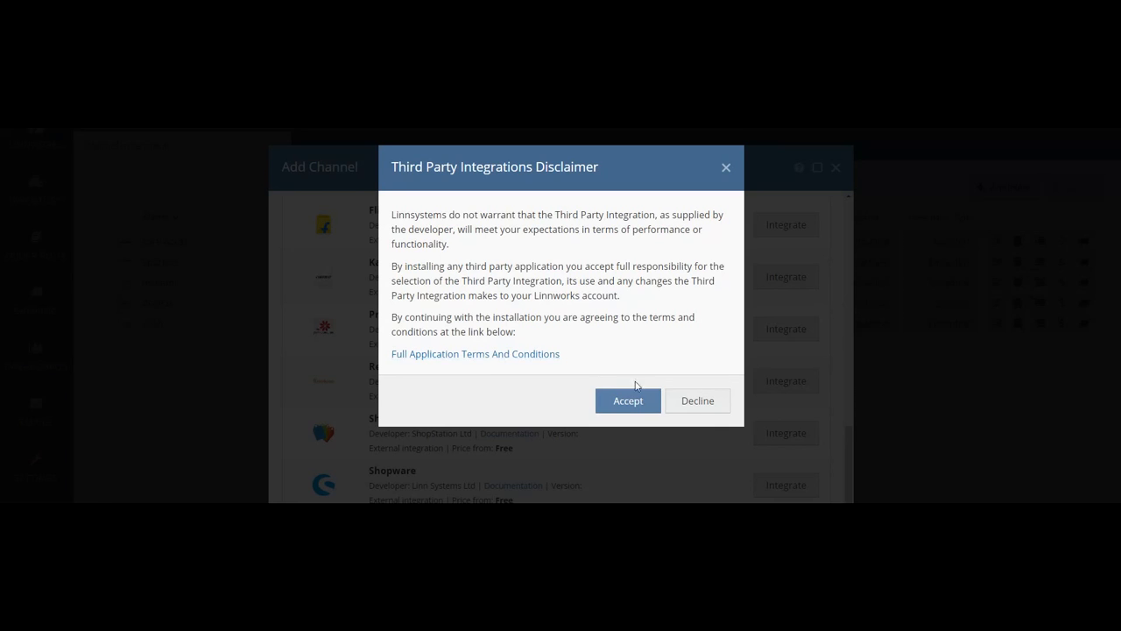
pyautogui.click(622, 404)
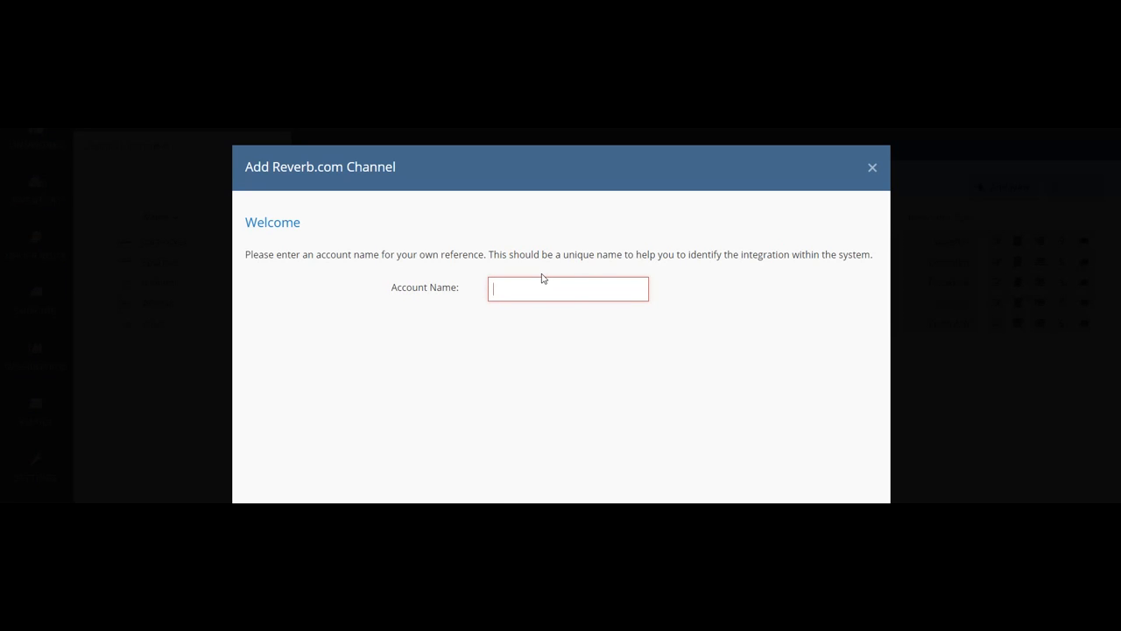
# Name the new channel account Reverb.com and agree to the integration's terms and conditions
pyautogui.click(542, 278)
pyautogui.write('Reverb.com')
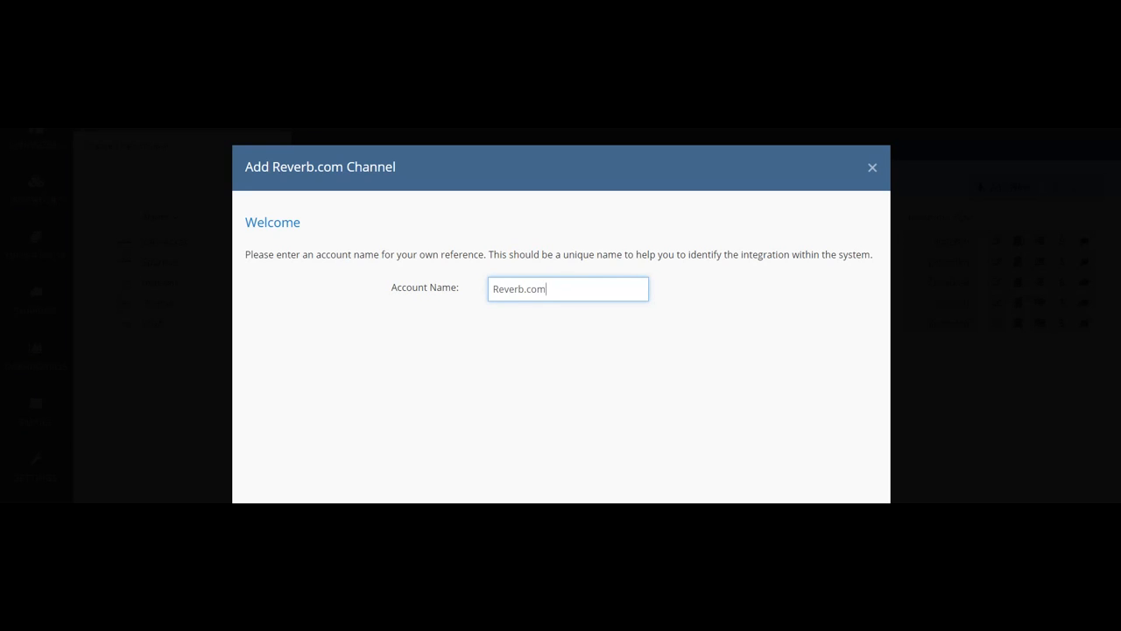
pyautogui.press('Return')
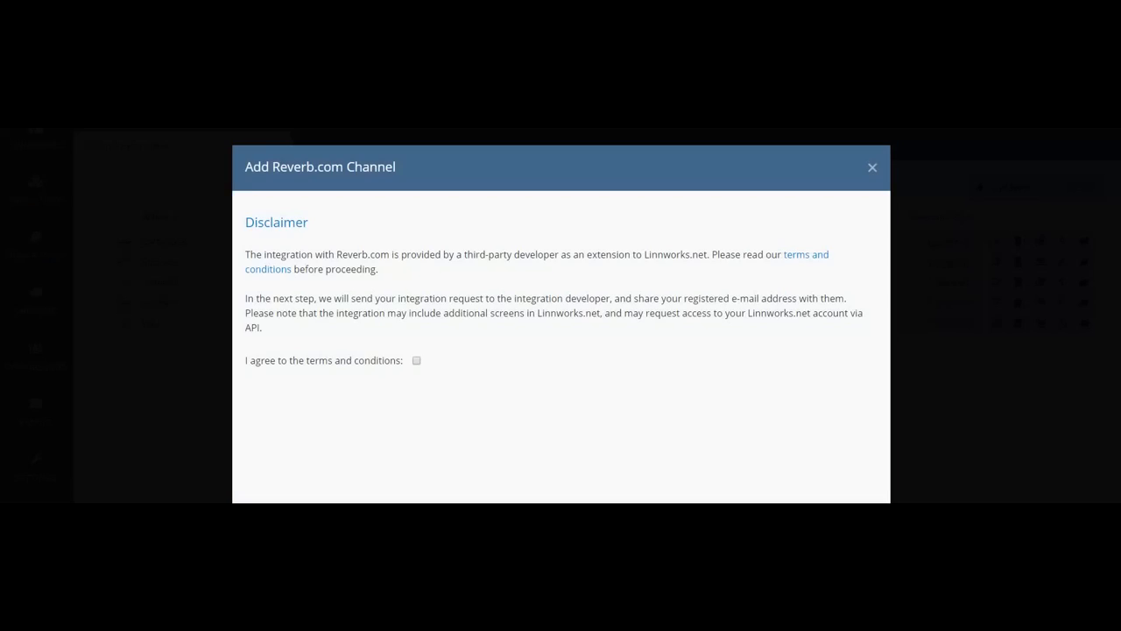
pyautogui.click(416, 361)
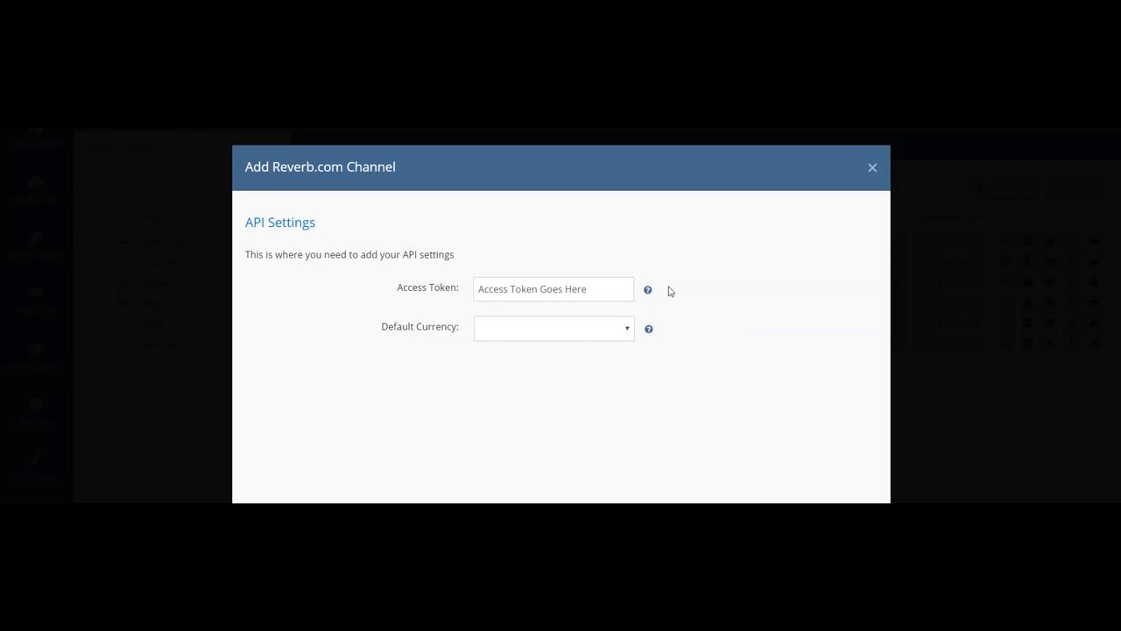
# Consult the access token help in the channel's API settings and set the default currency to GBP
pyautogui.moveTo(651, 295)
pyautogui.click(624, 285)
pyautogui.moveTo(647, 289)
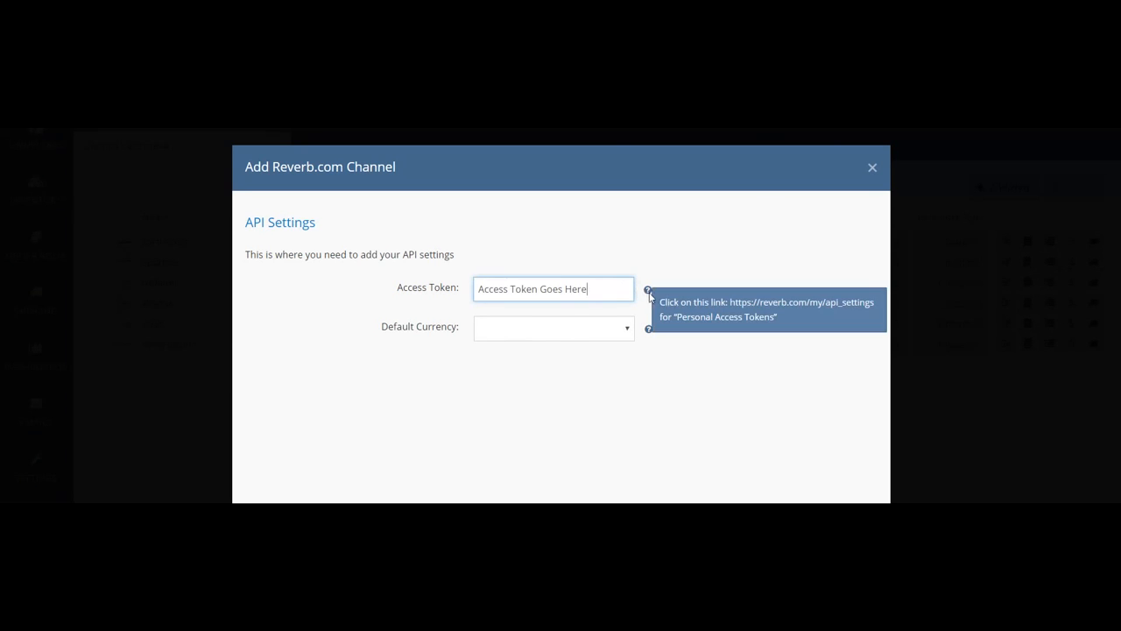
pyautogui.click(772, 305)
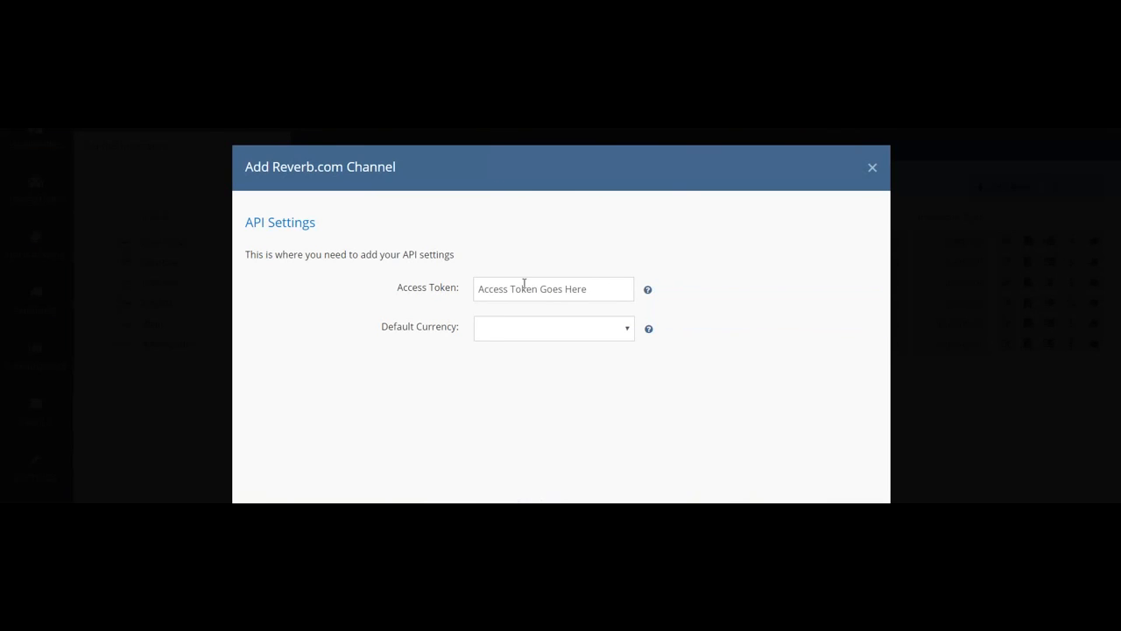
pyautogui.click(538, 289)
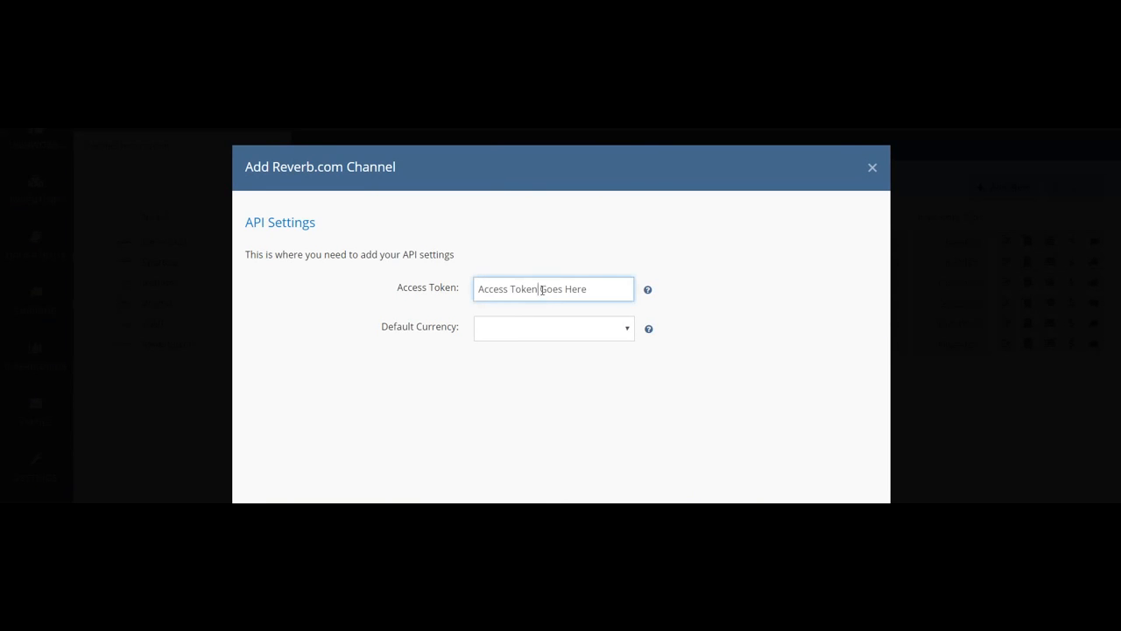
pyautogui.click(521, 331)
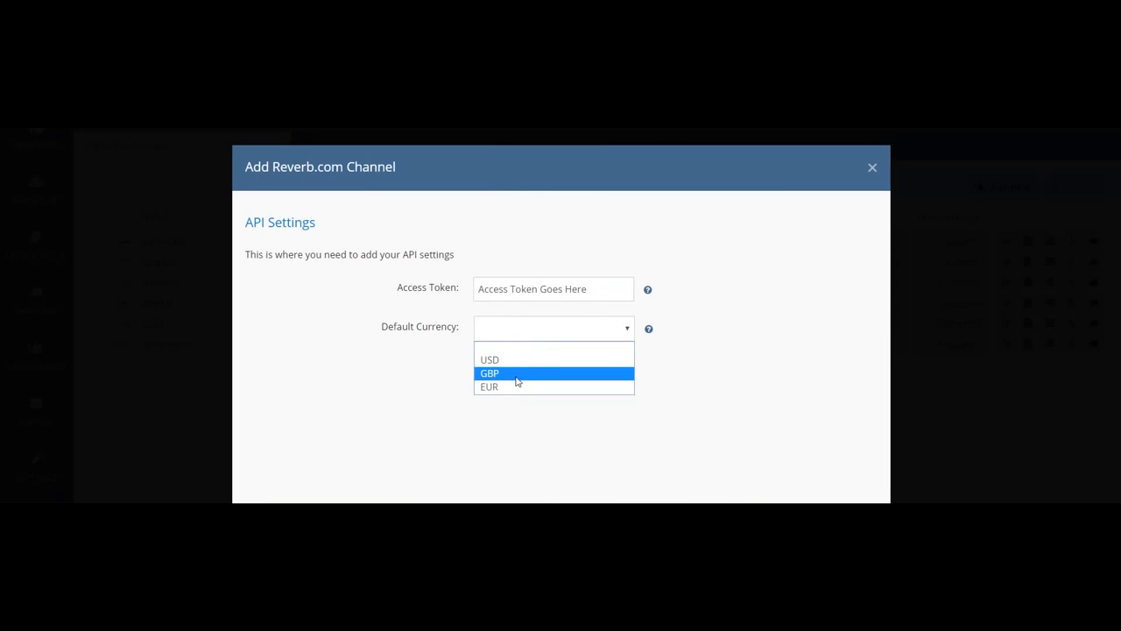
pyautogui.click(516, 374)
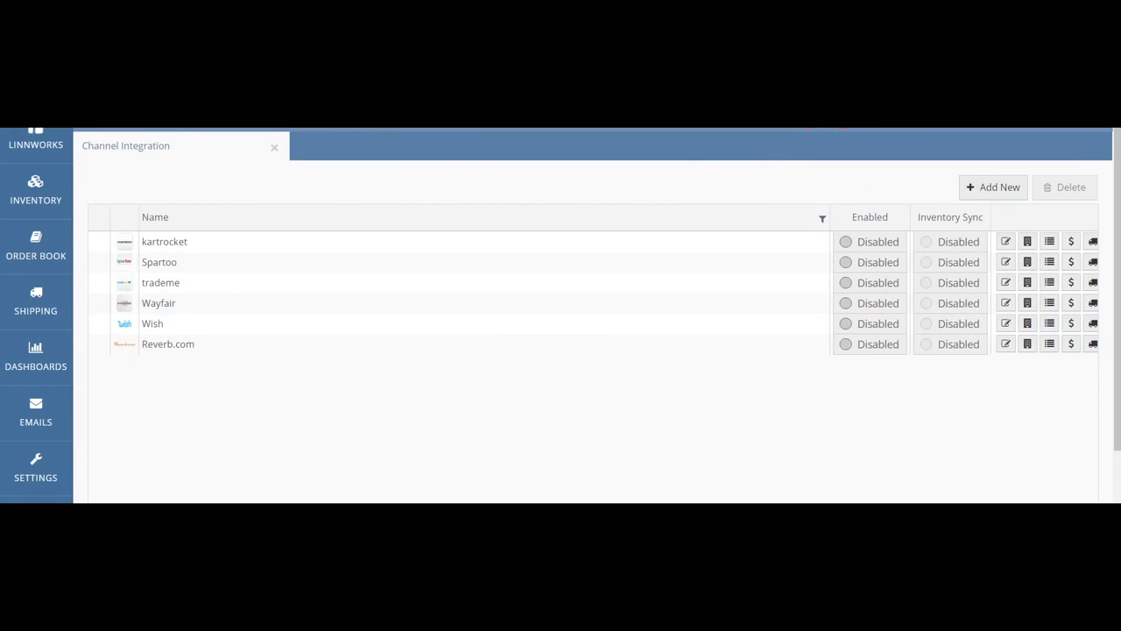
# Find the Reverb channel integration in the Application Store and open its details
pyautogui.click(44, 460)
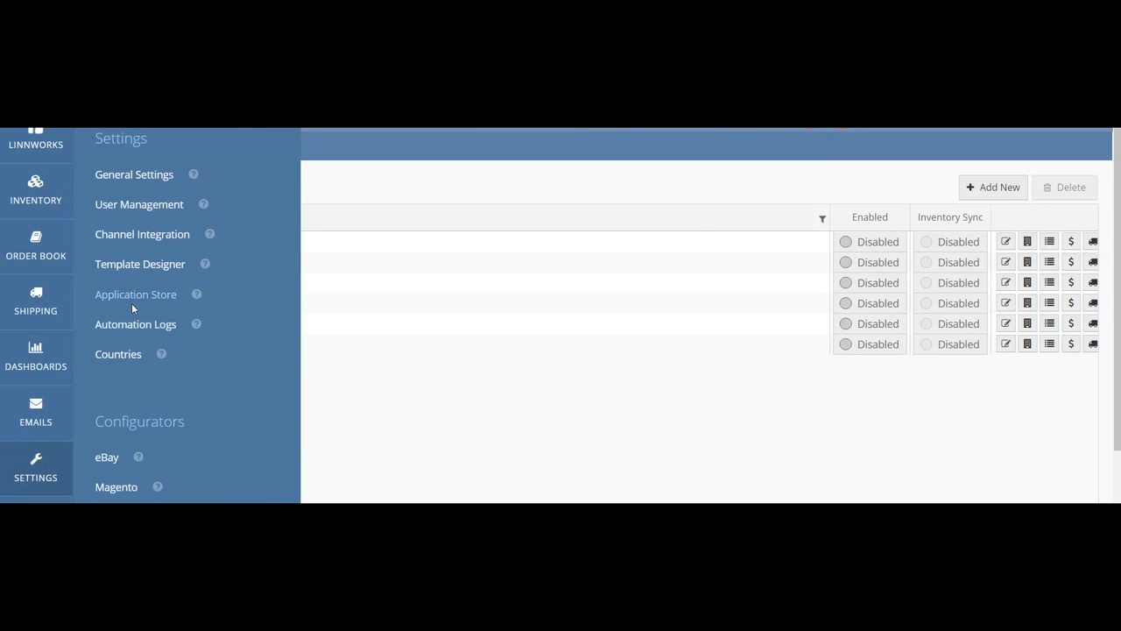
pyautogui.click(133, 303)
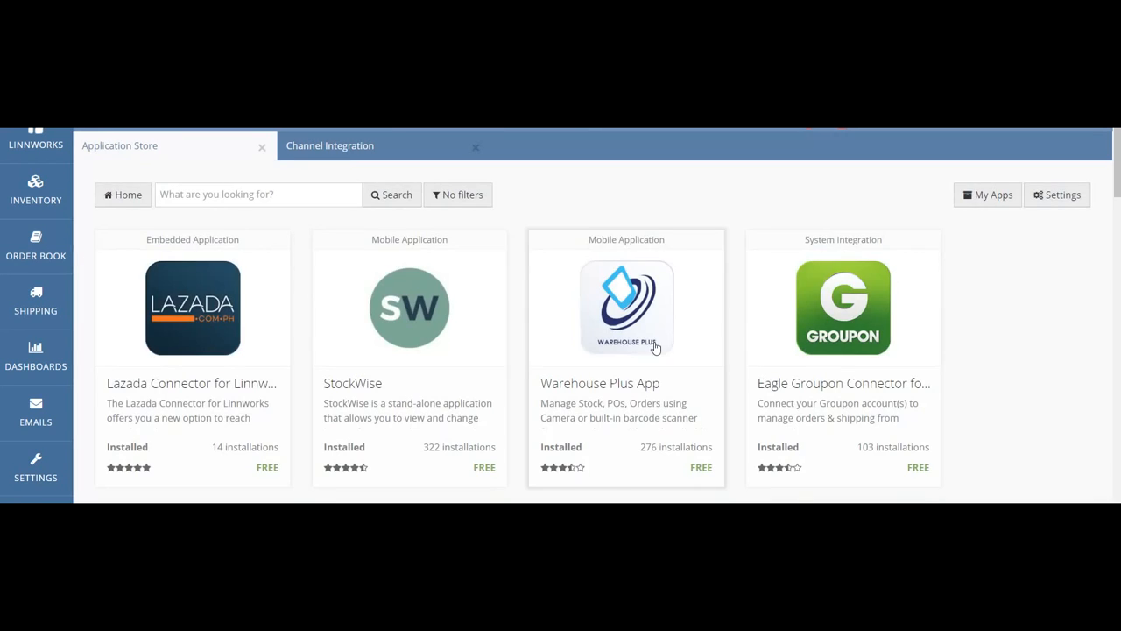
pyautogui.scroll(-1, 659, 356)
pyautogui.scroll(-6, 659, 356)
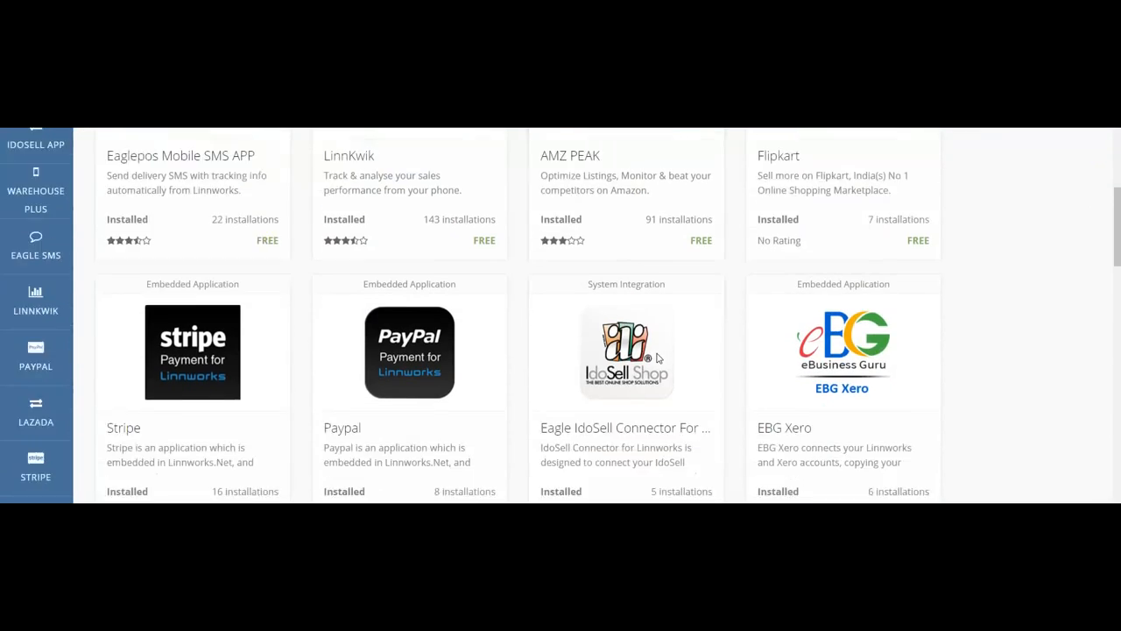
pyautogui.scroll(-6, 658, 359)
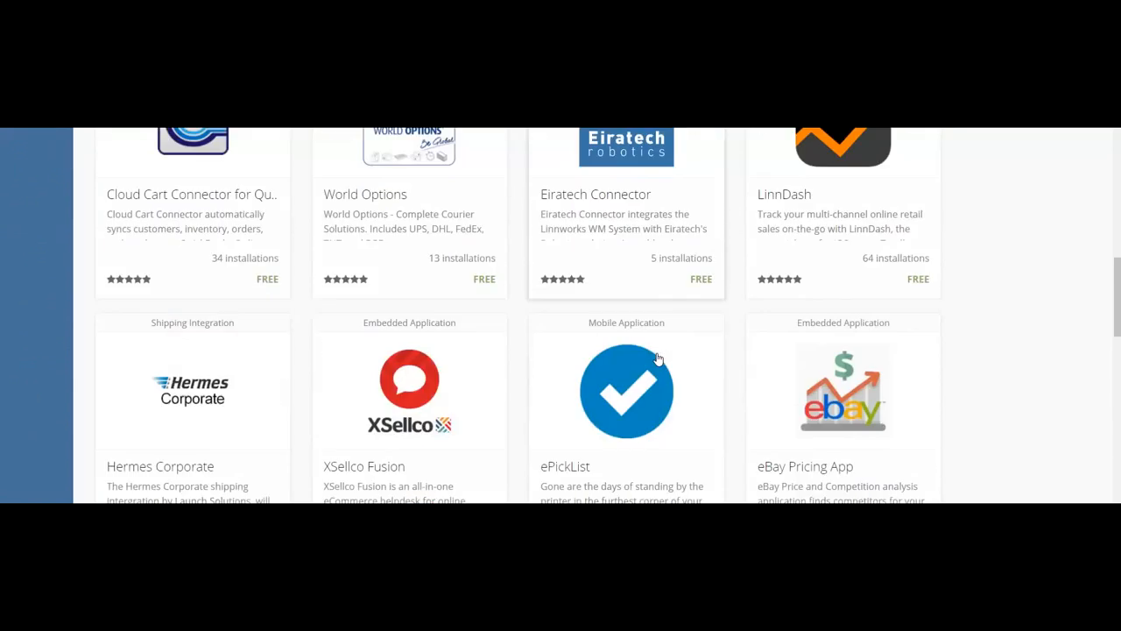
pyautogui.scroll(-8, 658, 360)
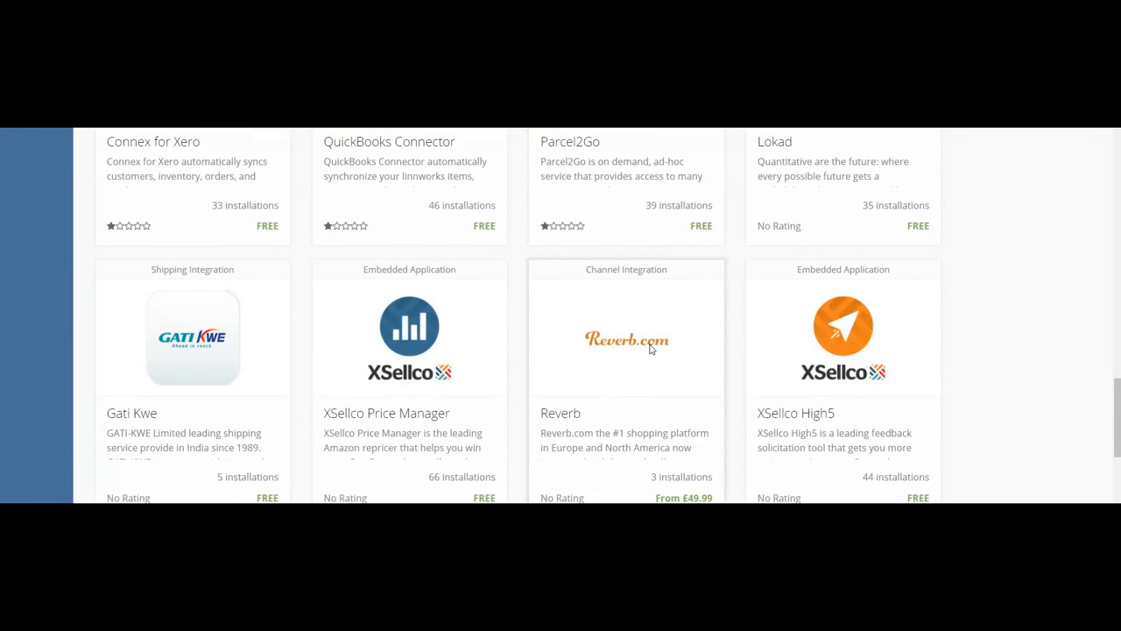
pyautogui.click(651, 348)
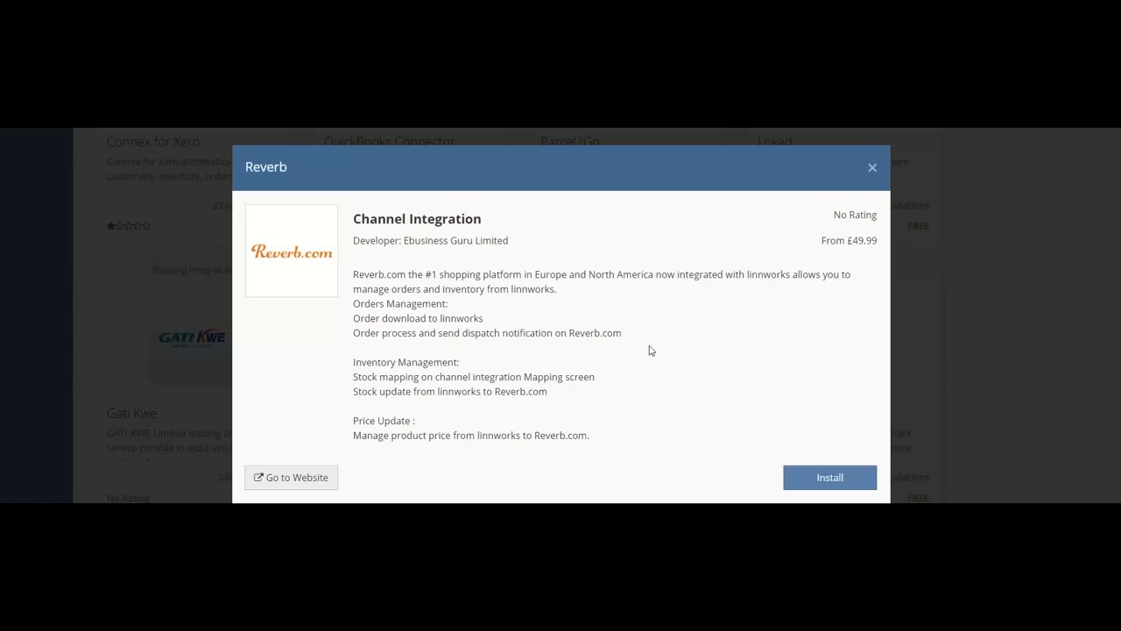
# Install the Reverb application, accepting the third-party disclaimer and confirming its permissions
pyautogui.click(814, 477)
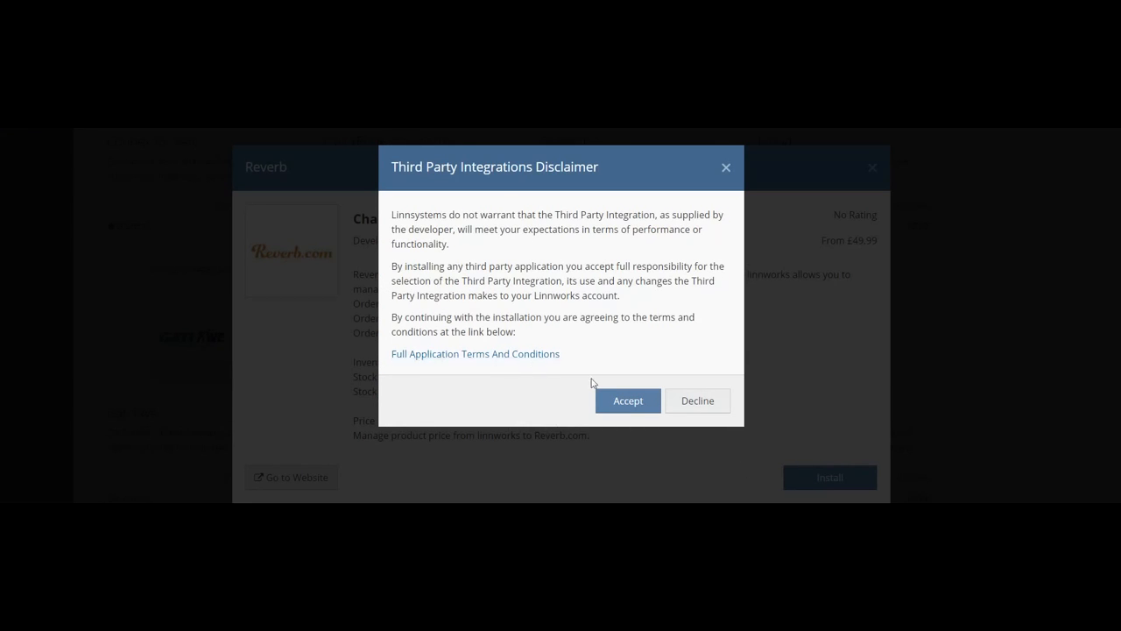
pyautogui.click(619, 401)
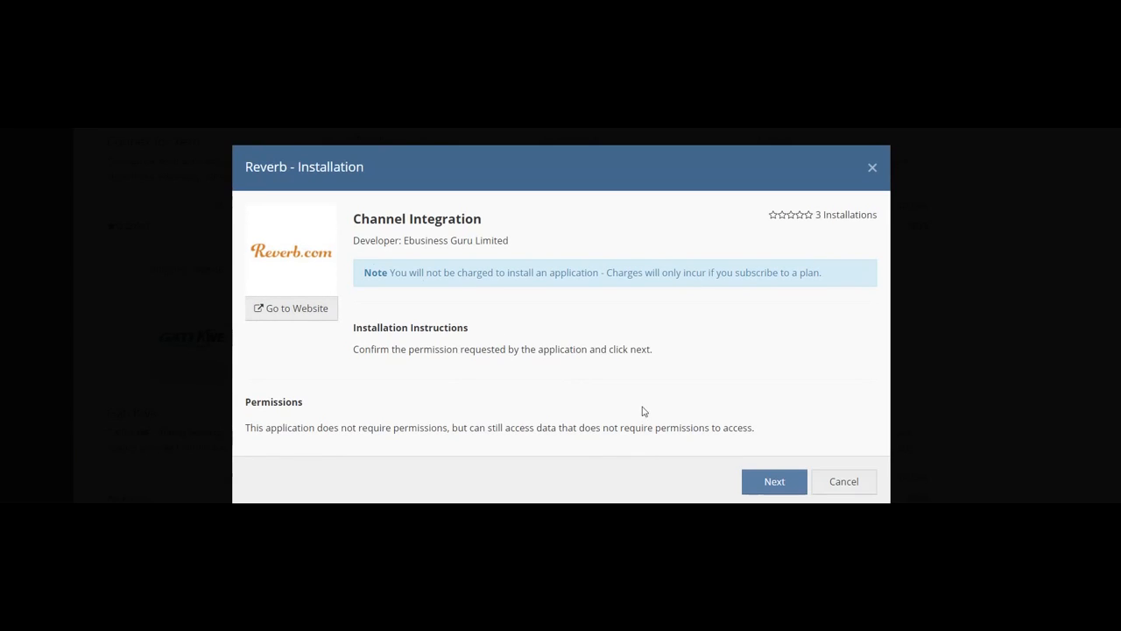
pyautogui.click(765, 479)
pyautogui.click(774, 482)
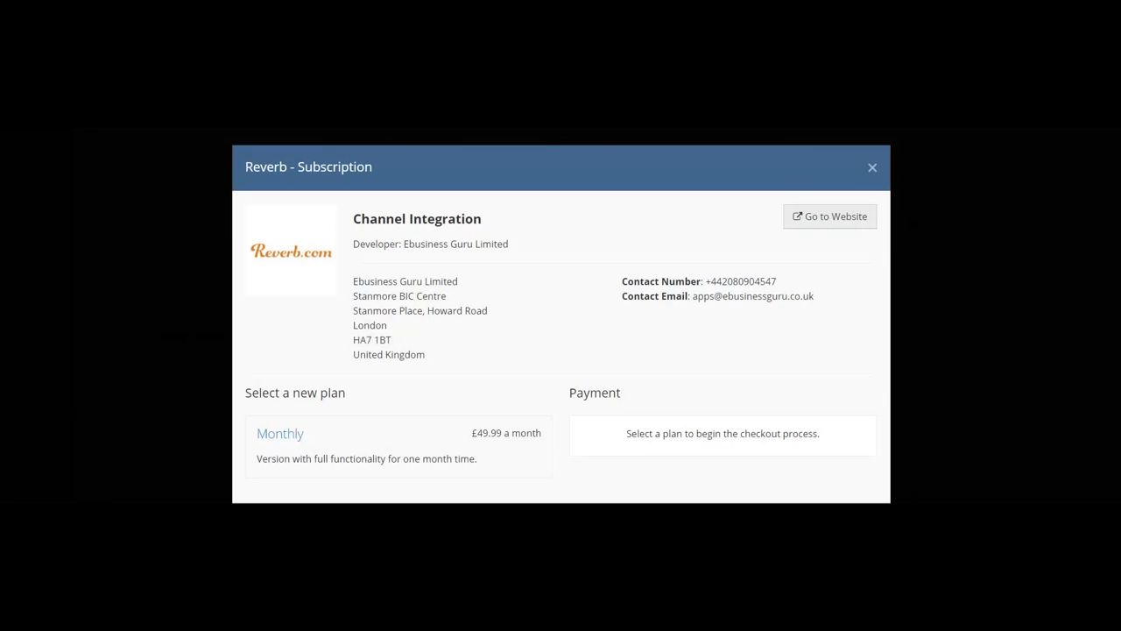
# Select the Monthly plan at £49.99 a month and review its card checkout form, closing it without paying
pyautogui.click(391, 467)
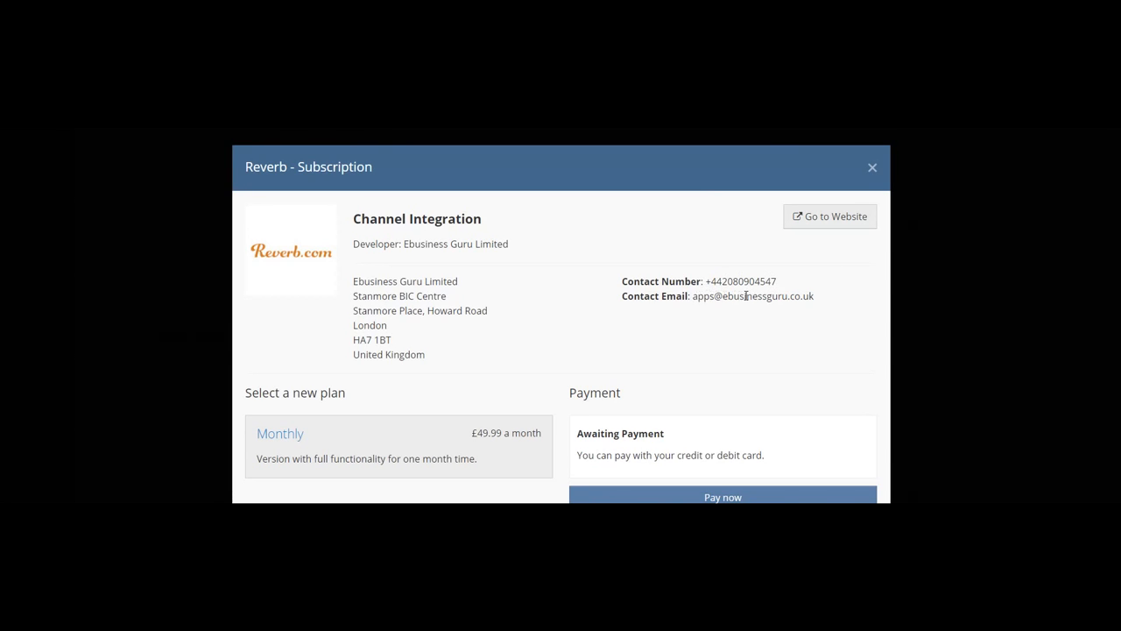
pyautogui.click(664, 495)
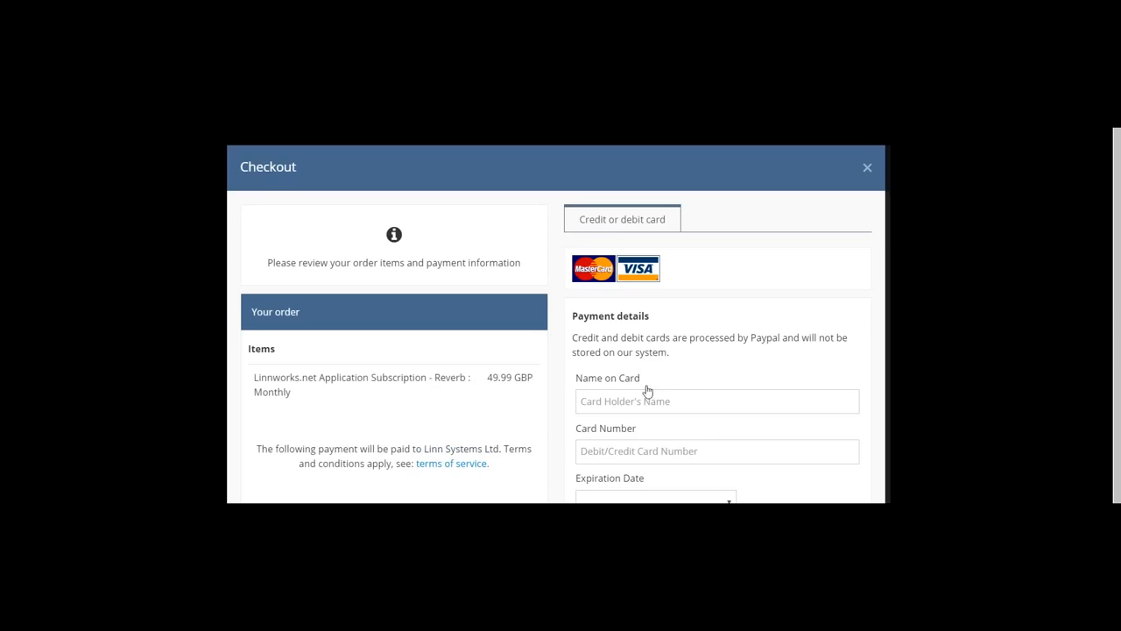
pyautogui.scroll(-1, 650, 415)
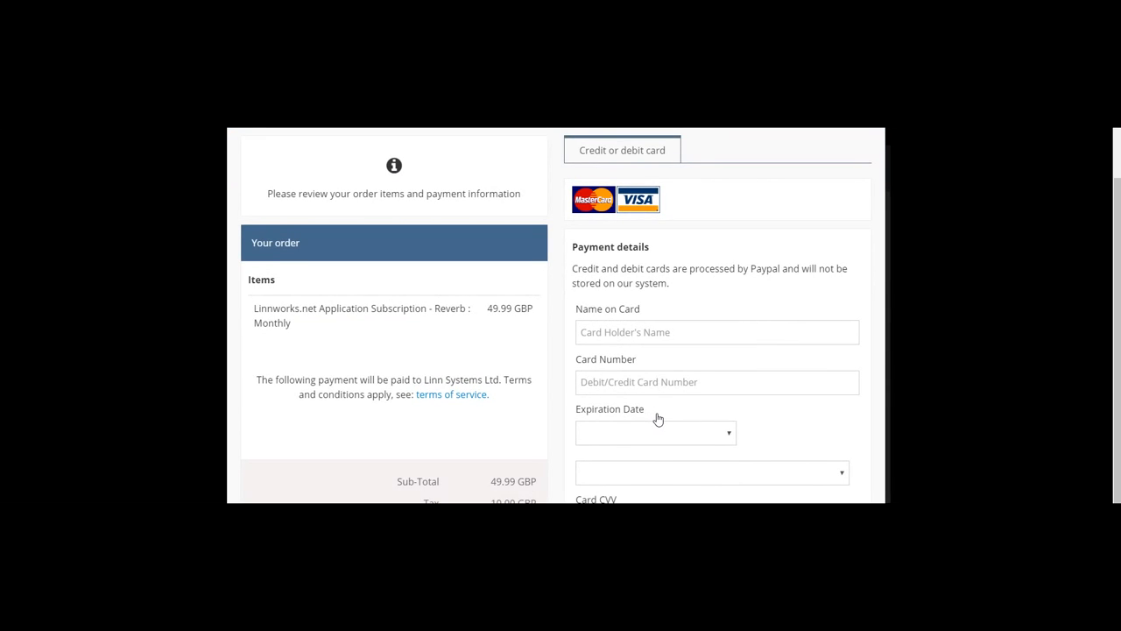
pyautogui.scroll(1, 658, 420)
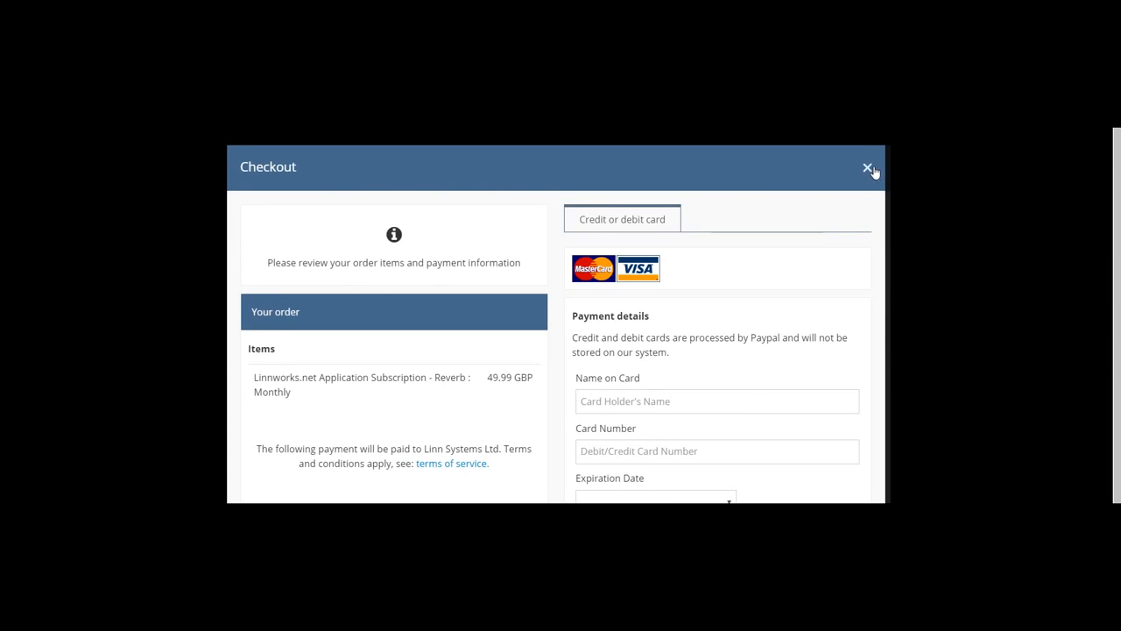
pyautogui.click(868, 167)
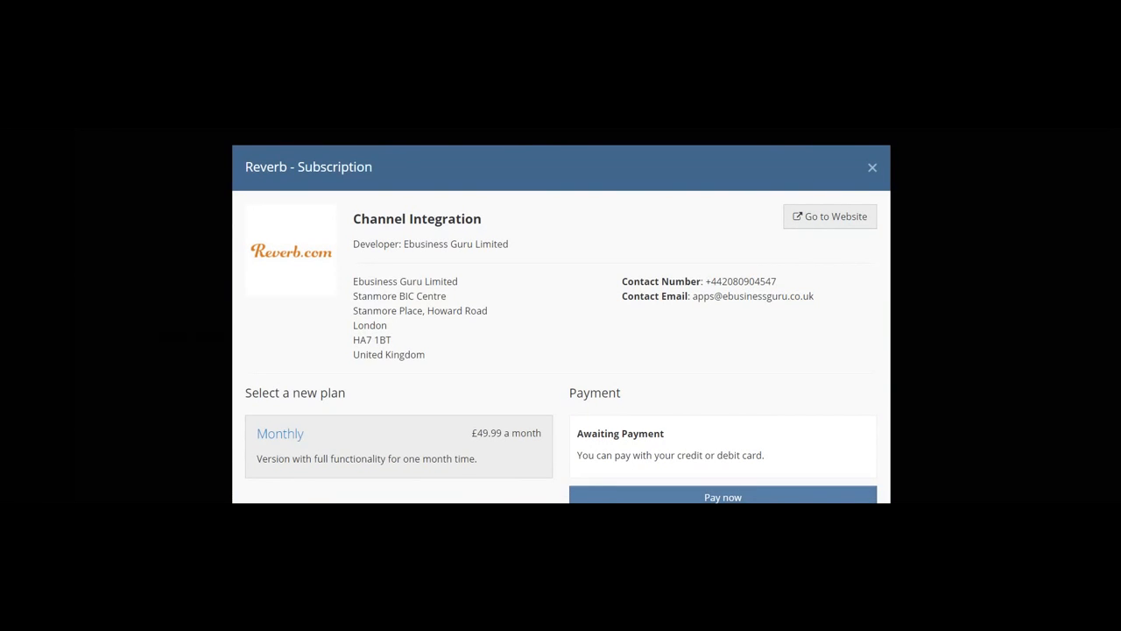